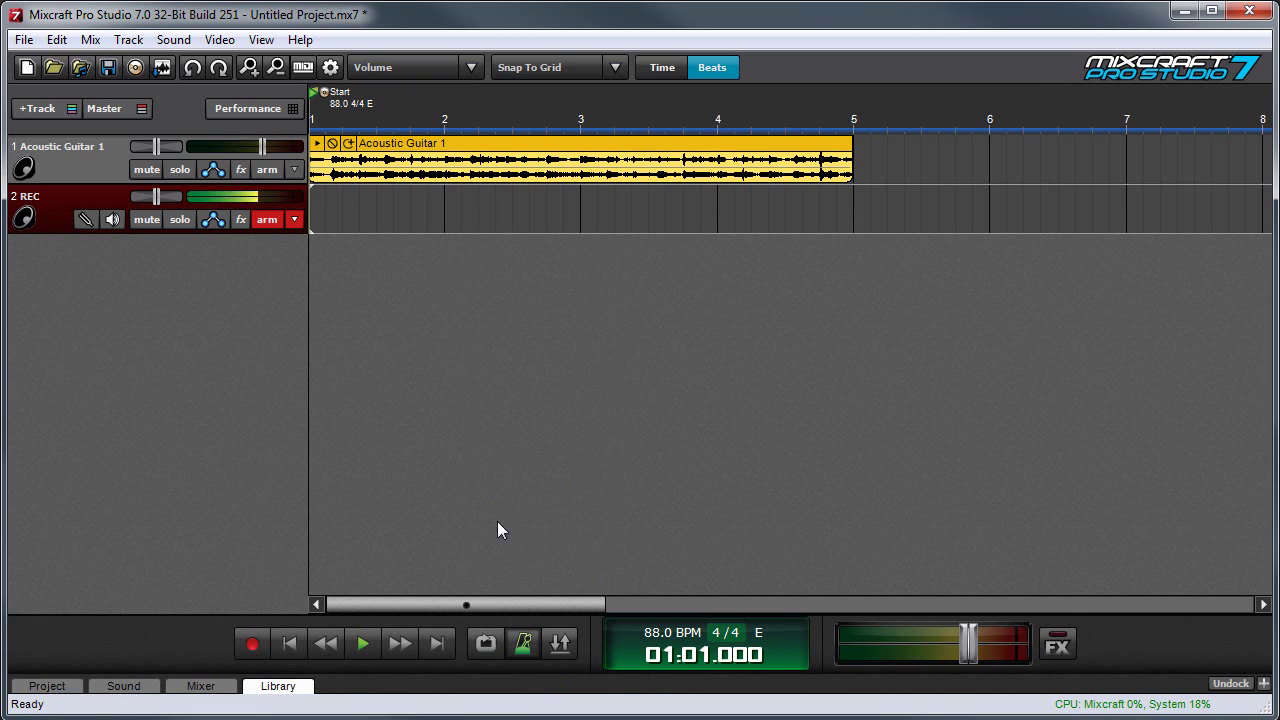
# Step: Turn on loop mode over the first two bars and set the track recording mode to Takes
pyautogui.click(486, 645)
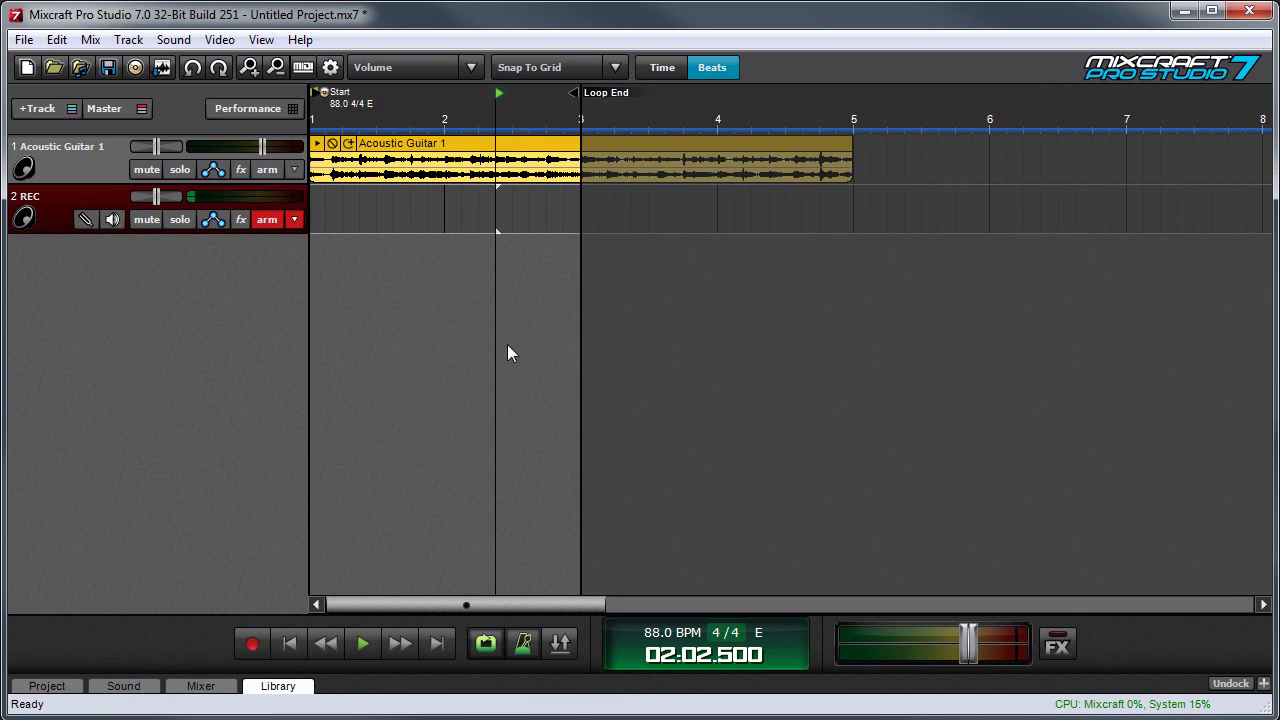
pyautogui.click(128, 40)
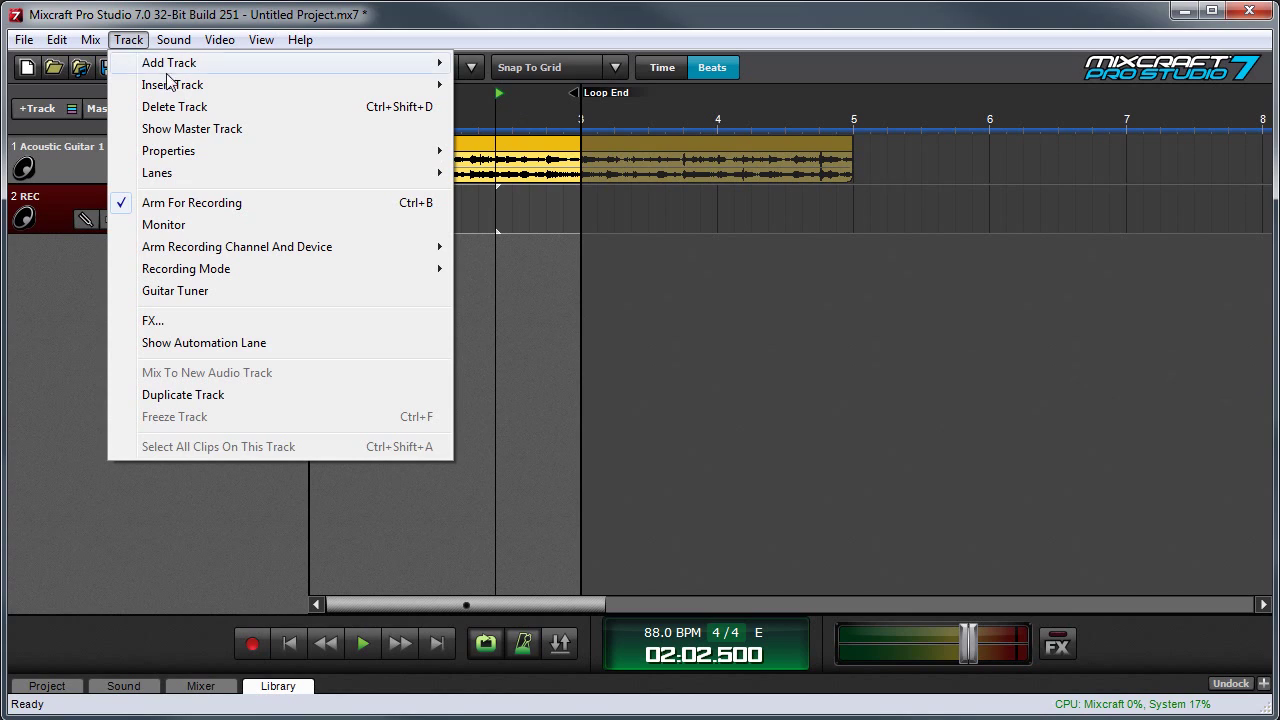
pyautogui.moveTo(186, 270)
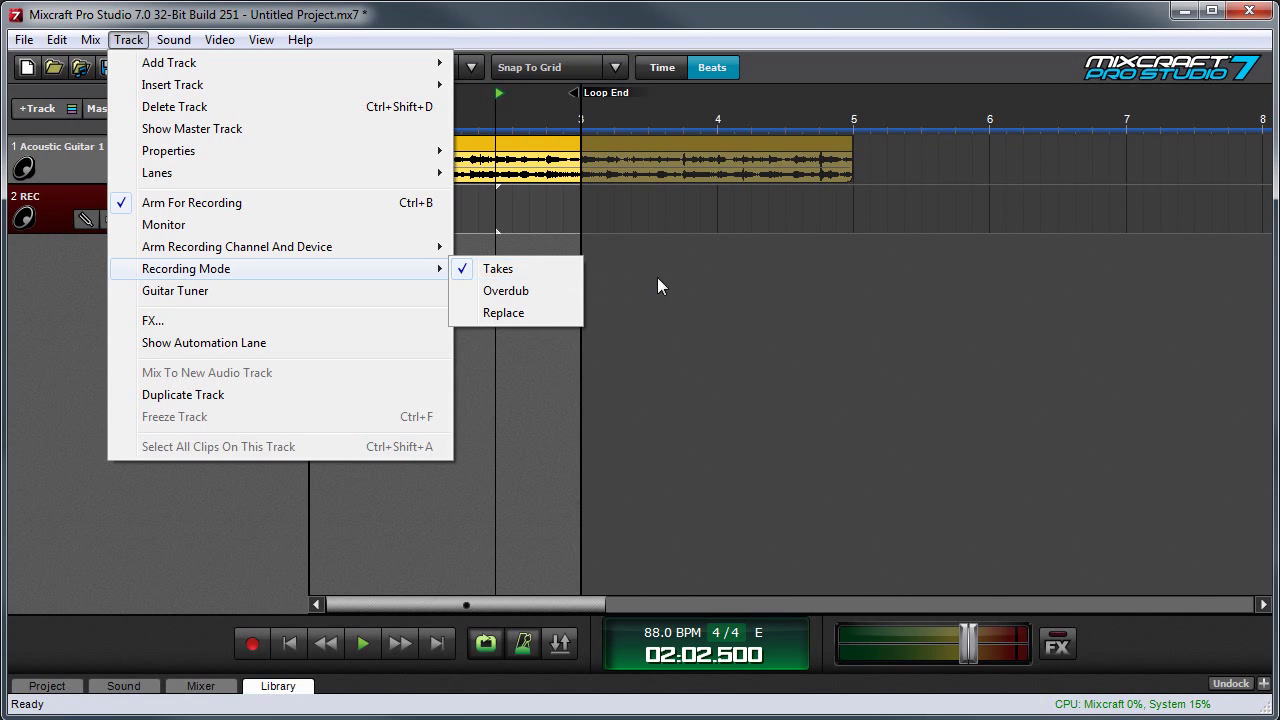
pyautogui.click(752, 325)
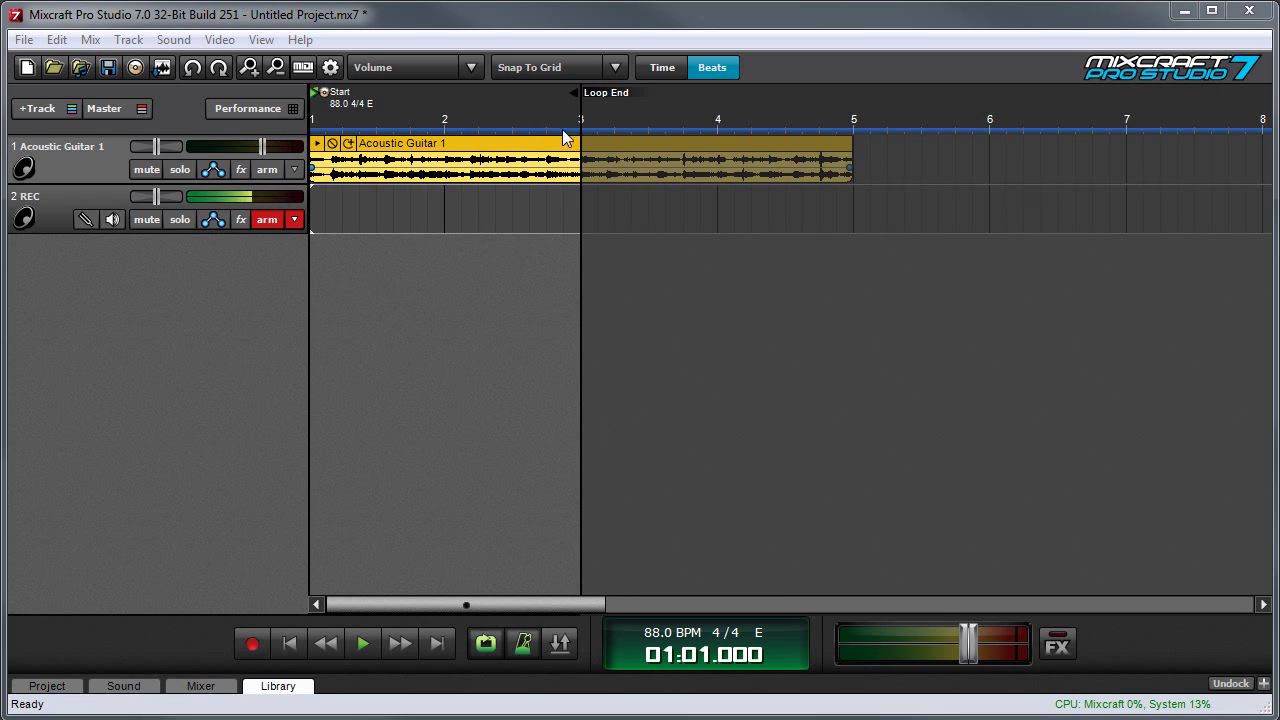
# Step: Loop-record on the REC track until takes REC-9 and REC-10 are muted and REC-11 is active
pyautogui.click(536, 215)
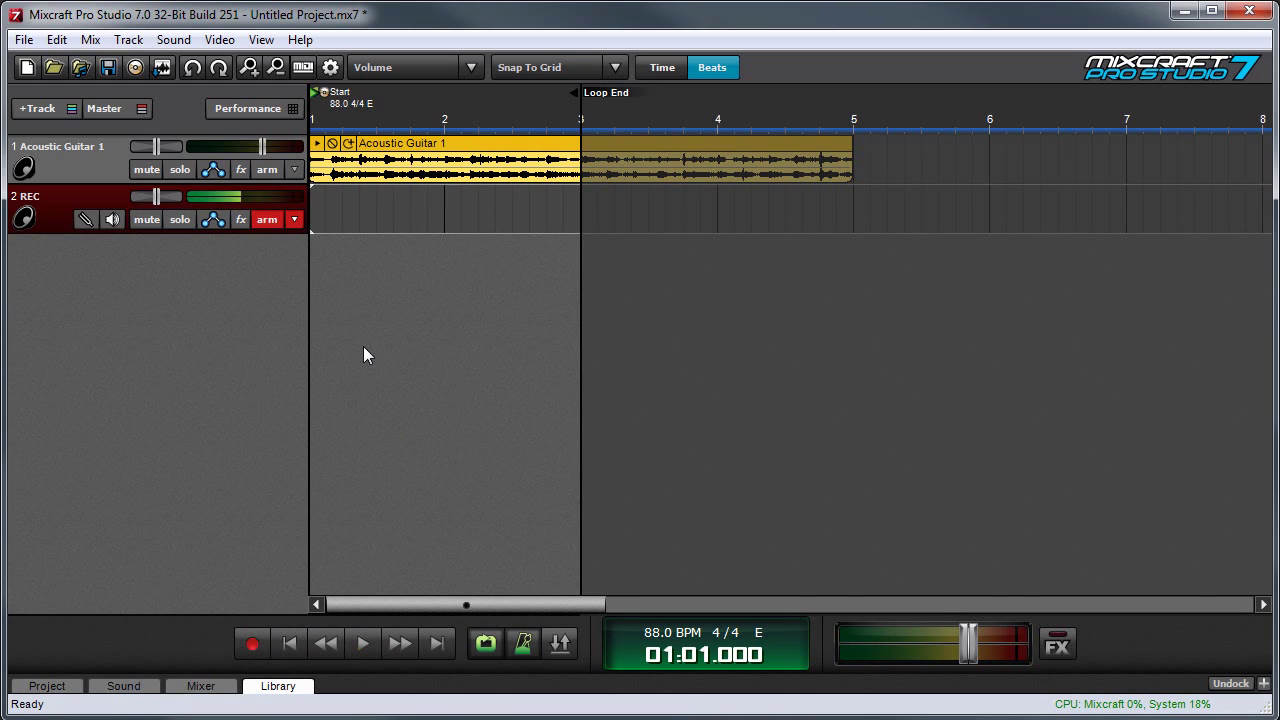
pyautogui.click(252, 643)
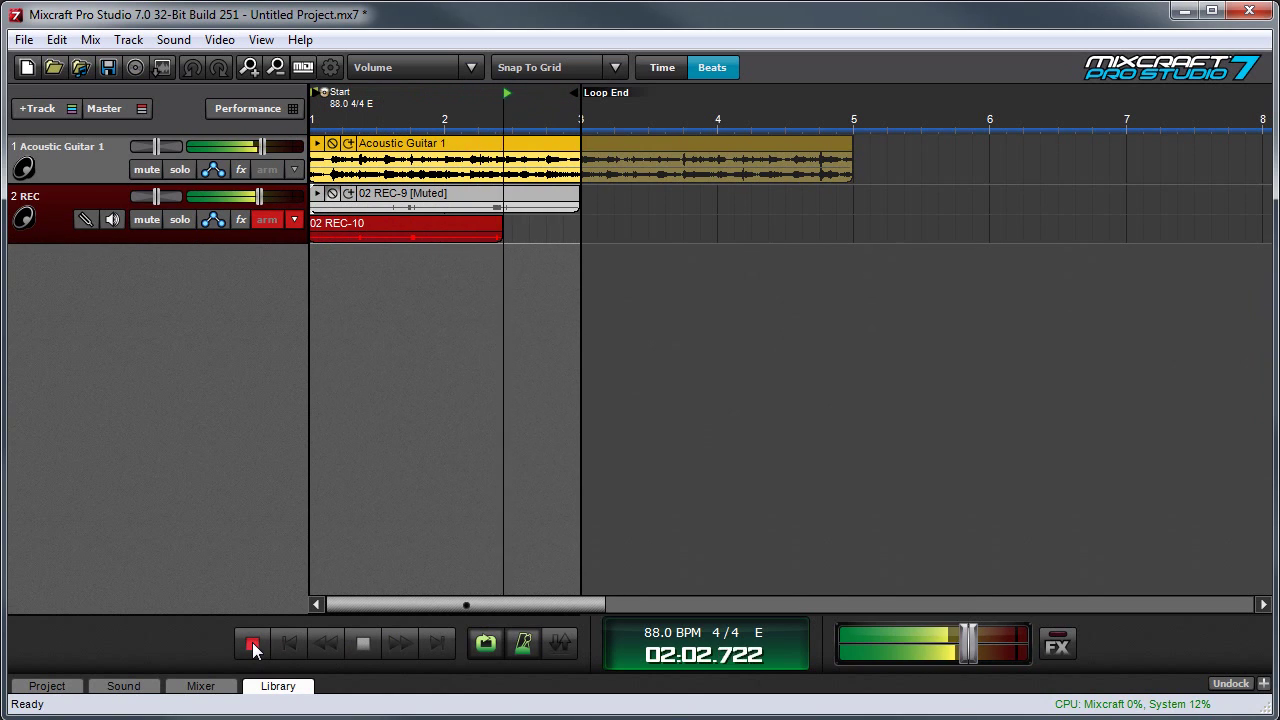
pyautogui.click(364, 645)
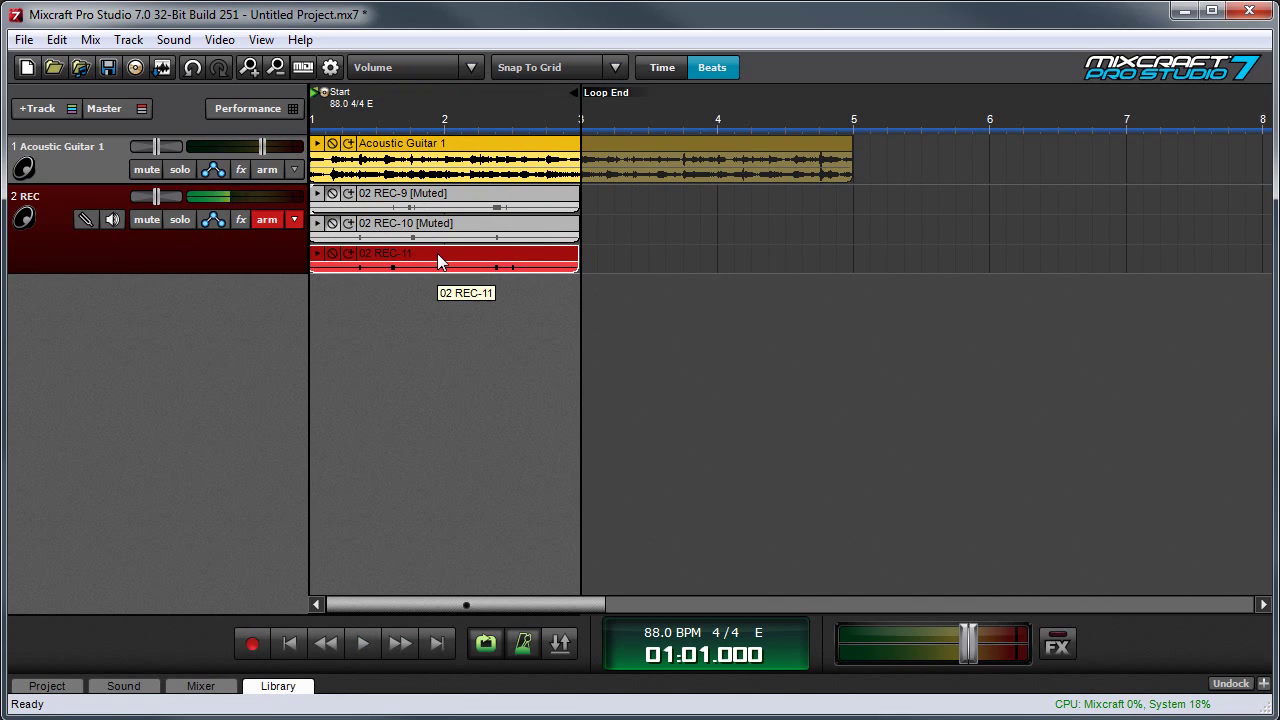
pyautogui.press('space')
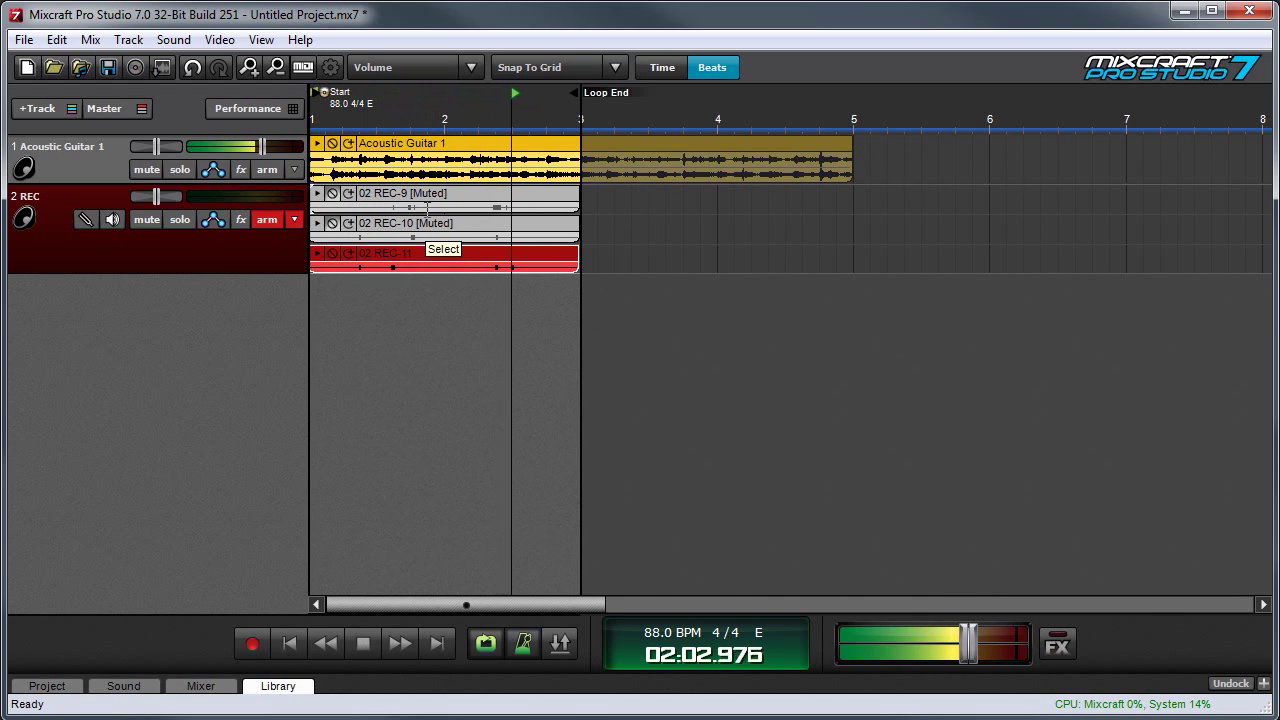
pyautogui.press('space')
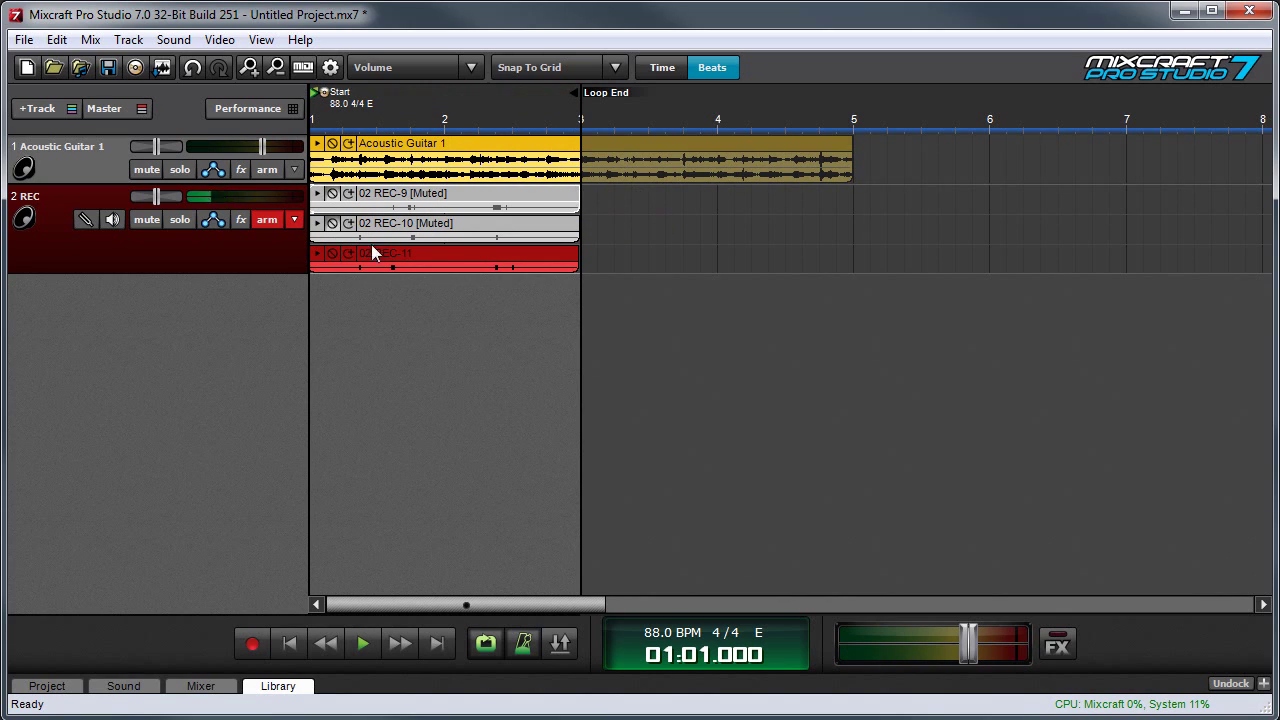
pyautogui.click(332, 254)
pyautogui.click(332, 223)
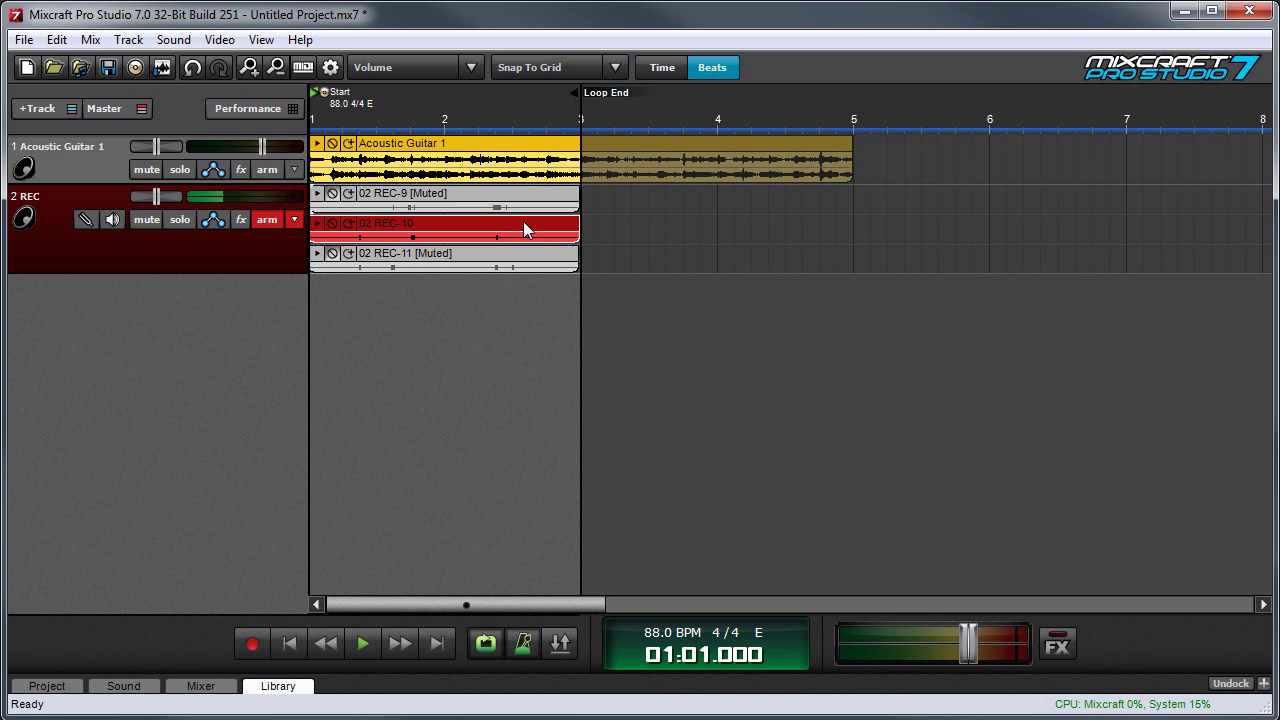
pyautogui.press('space')
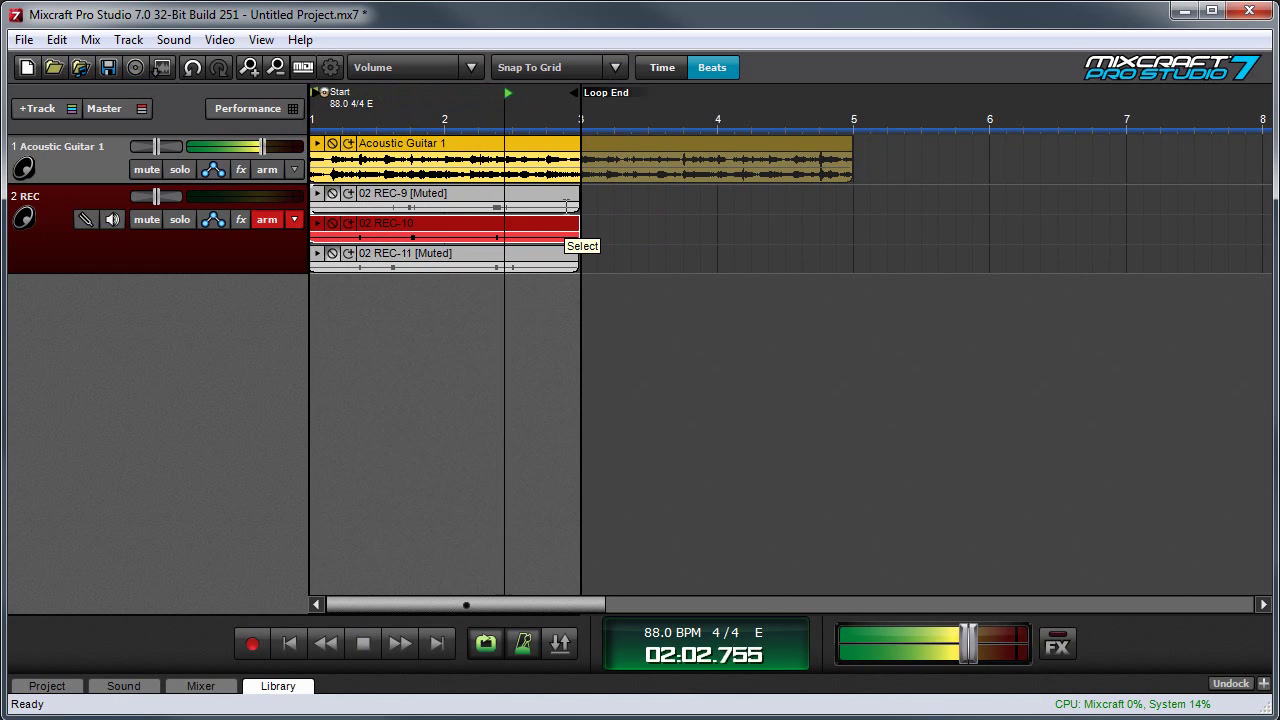
pyautogui.press('space')
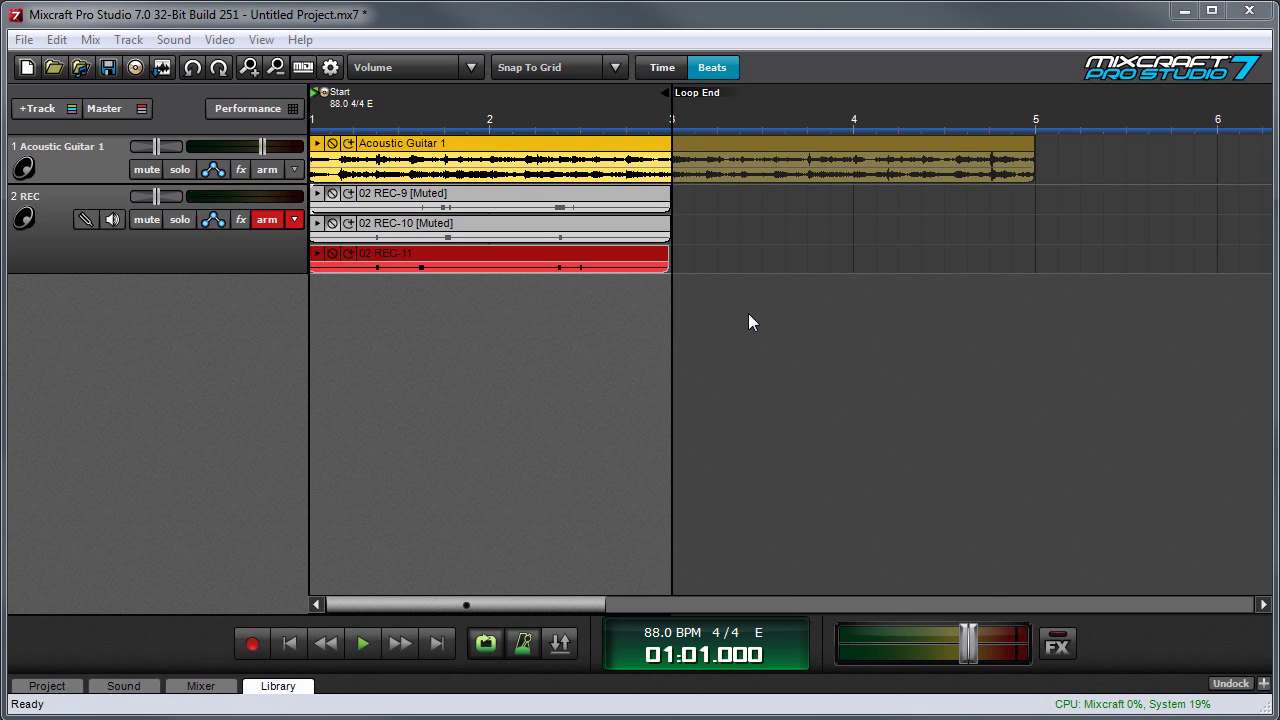
# Step: Trim REC-11 to end at bar 2 and REC-10 to start at bar 2
pyautogui.click(687, 326)
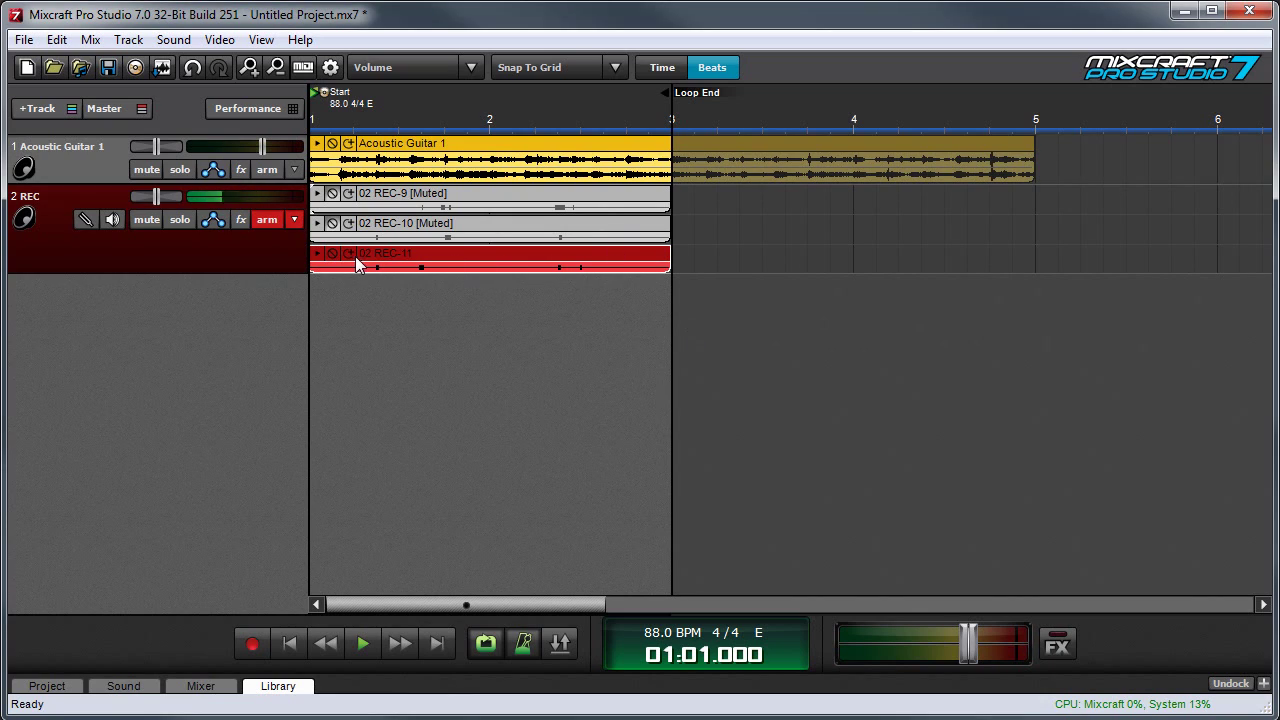
pyautogui.moveTo(312, 265); pyautogui.dragTo(360, 265)
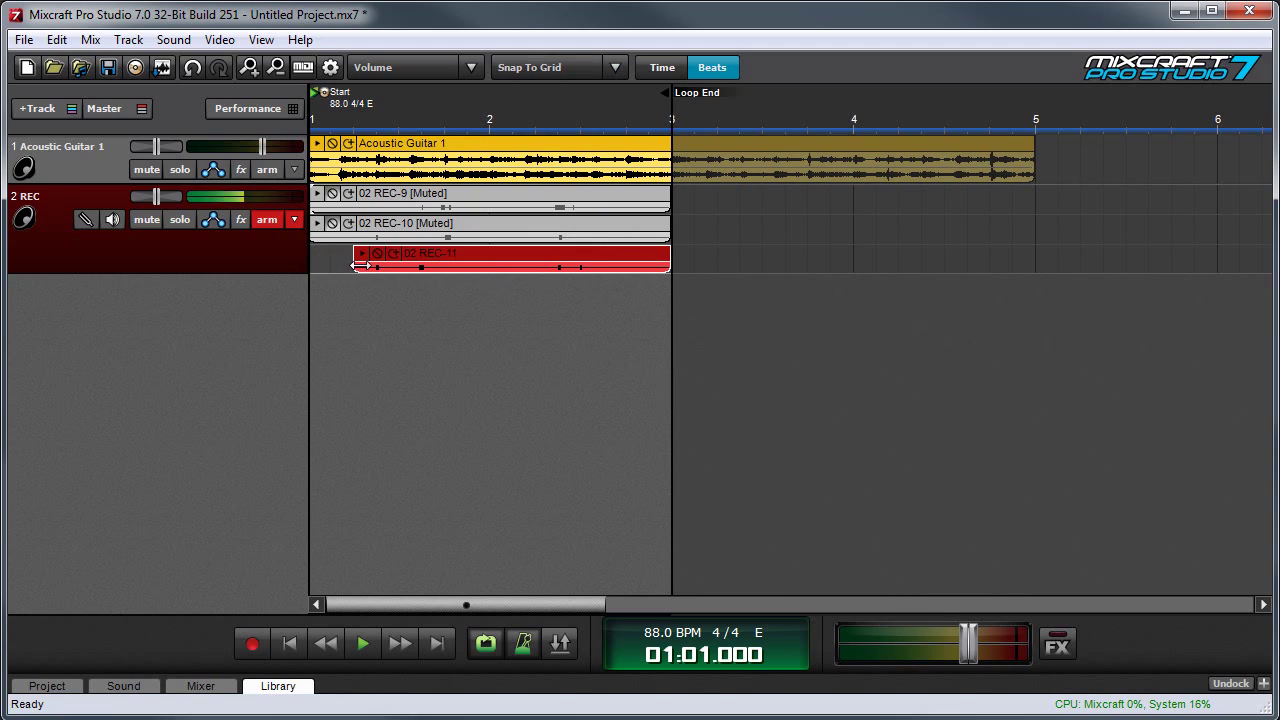
pyautogui.moveTo(668, 264); pyautogui.dragTo(489, 264)
pyautogui.moveTo(308, 236); pyautogui.dragTo(489, 236)
# Step: Move both trimmed takes together onto a new Audio Track 3
pyautogui.click(552, 237)
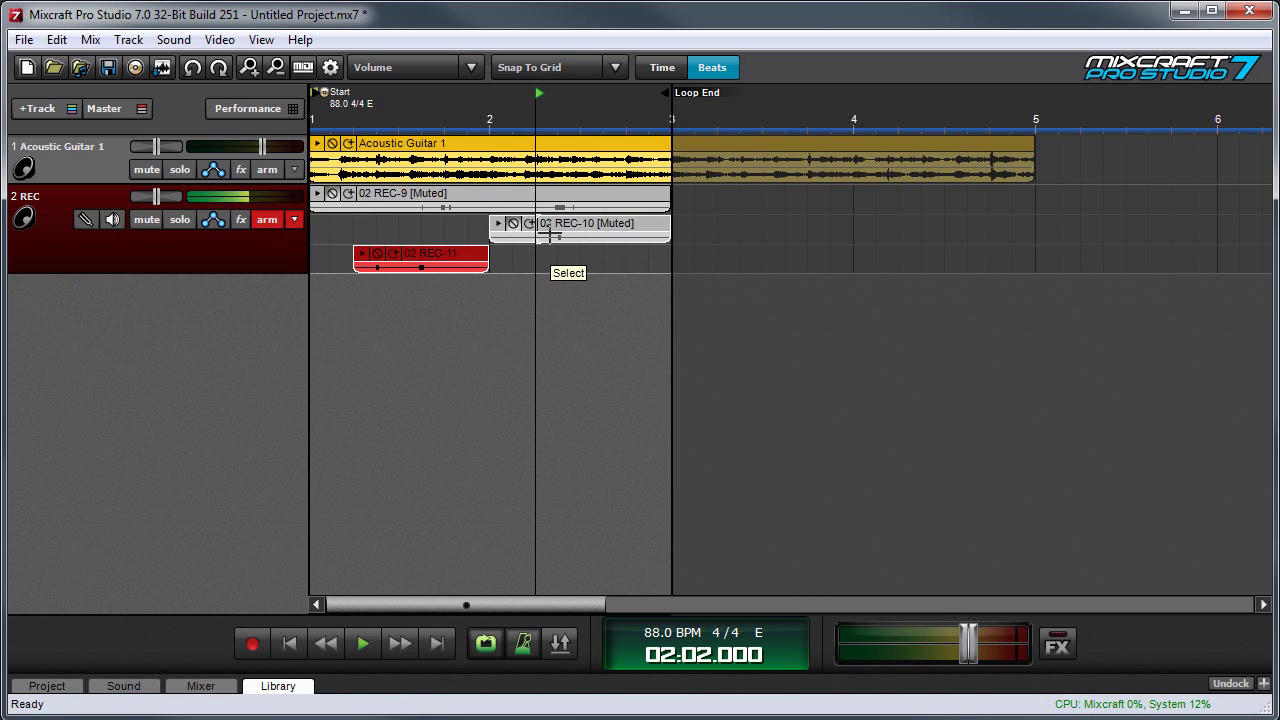
pyautogui.hotkey('ctrl', 't')
pyautogui.moveTo(460, 261); pyautogui.dragTo(462, 292)
# Step: Unmute the REC-10 take on the new Audio Track 3
pyautogui.click(604, 242)
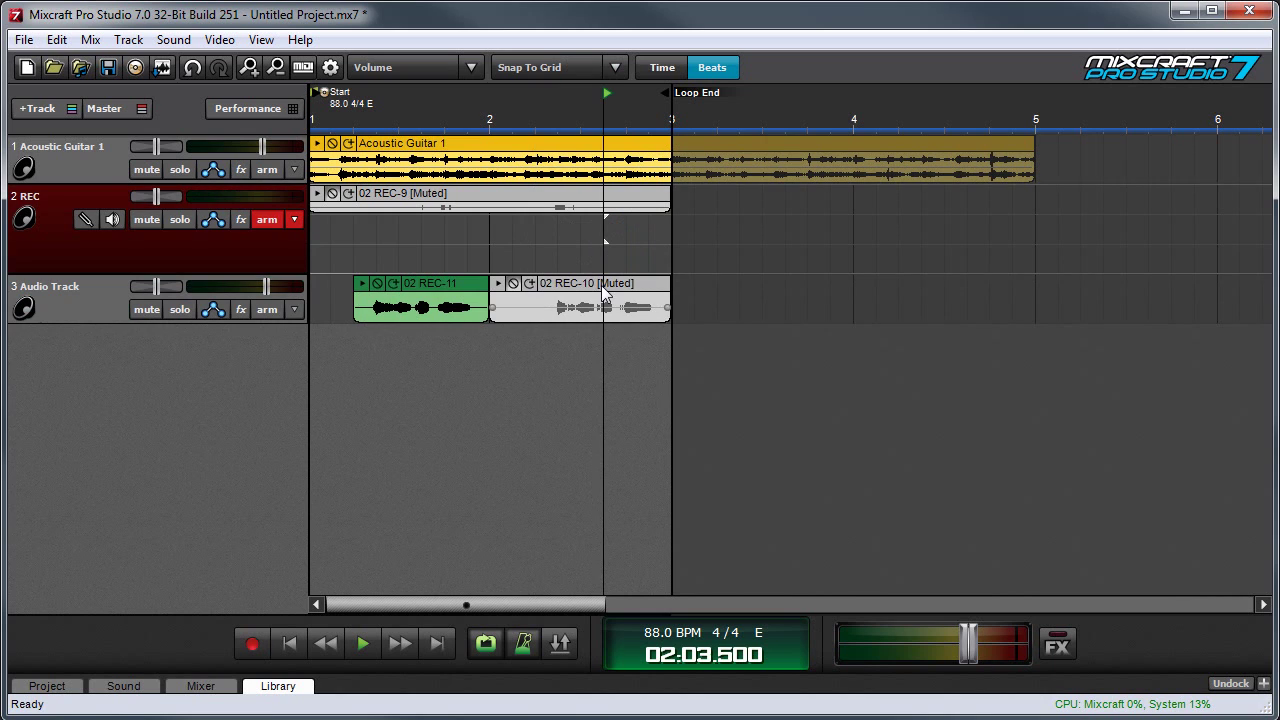
pyautogui.click(513, 283)
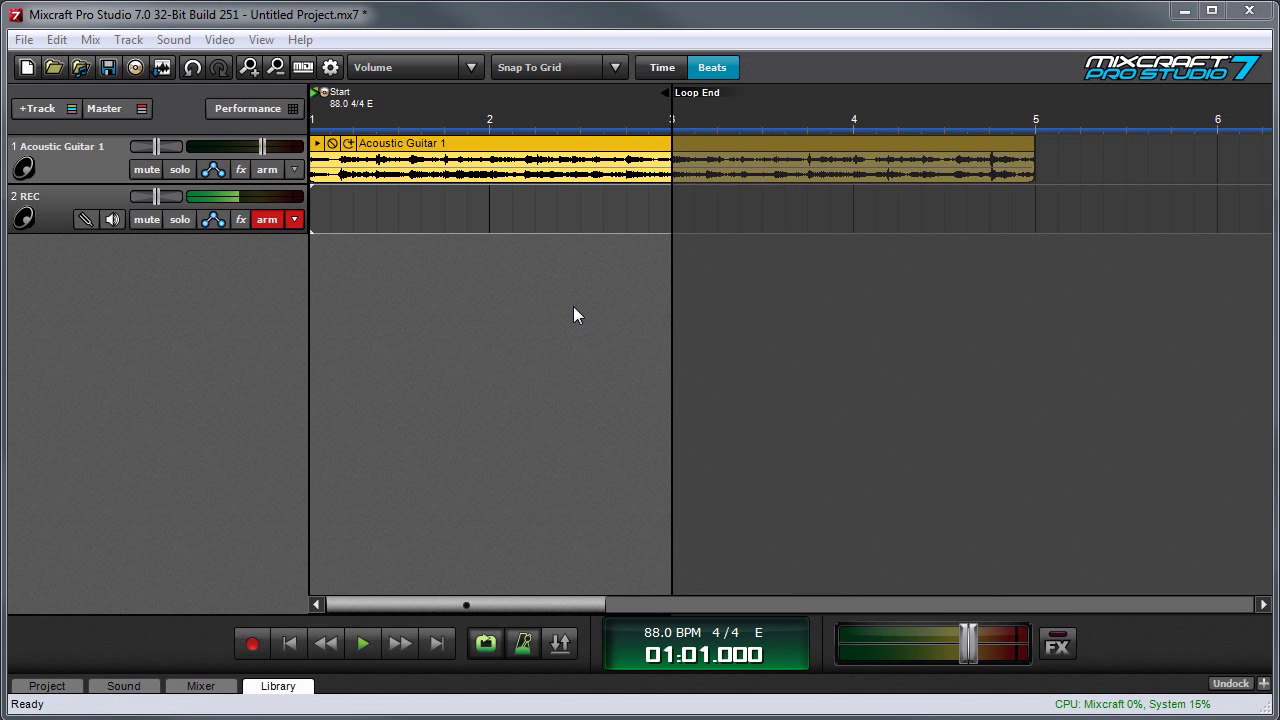
# Step: Loop-record three guitar takes on the REC track over the first two bars
pyautogui.click(386, 428)
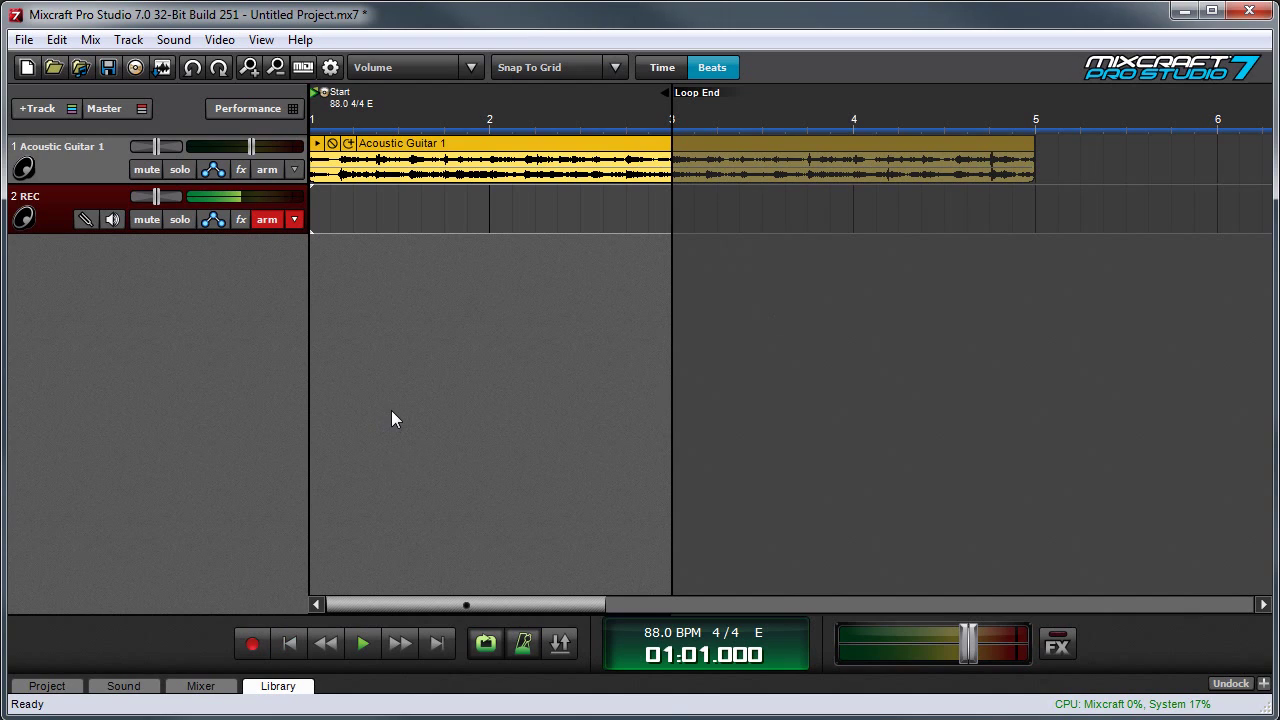
pyautogui.click(251, 643)
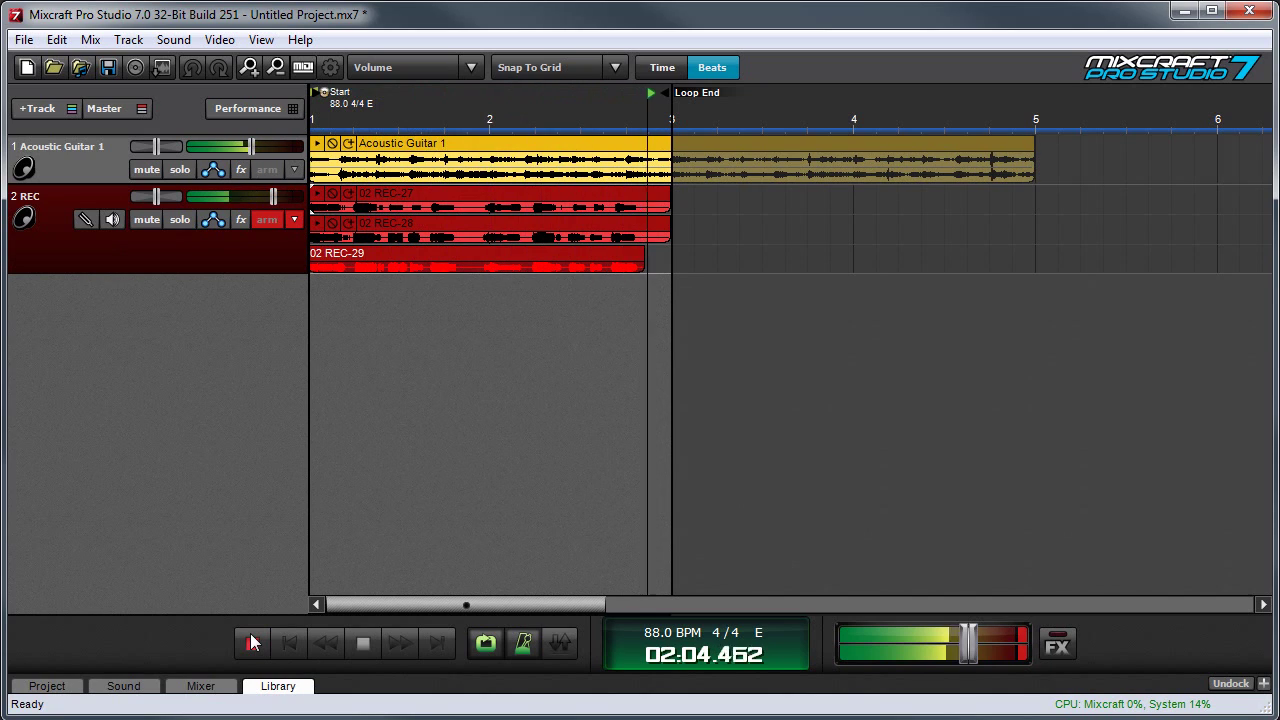
pyautogui.click(252, 642)
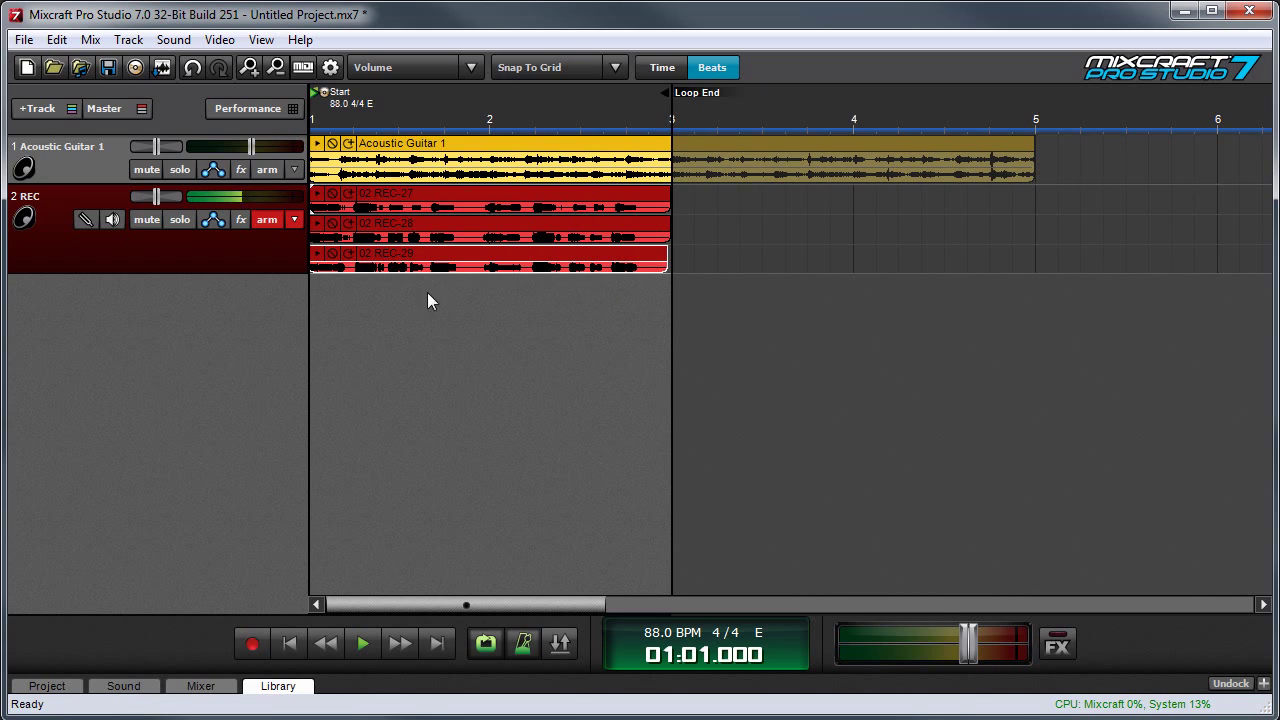
# Step: Delete the REC-28 take from the REC track
pyautogui.click(484, 368)
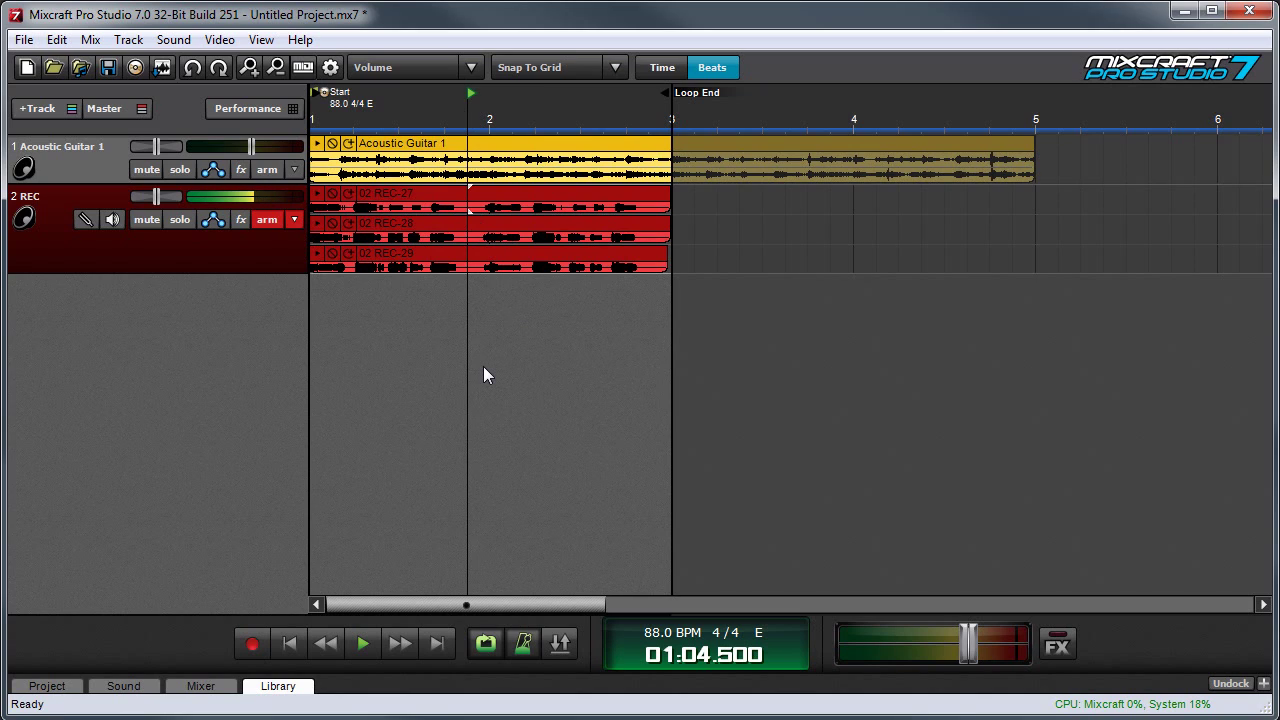
pyautogui.click(593, 222)
pyautogui.press('Delete')
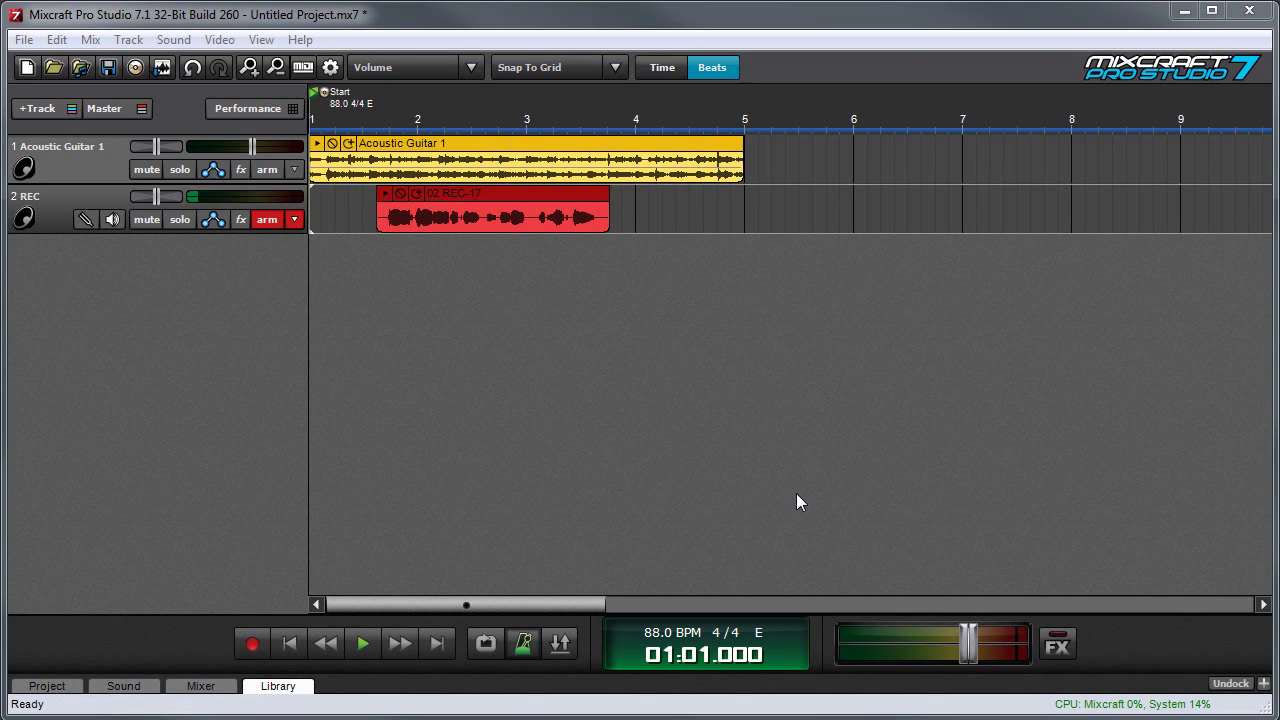
# Step: Set the REC track's recording mode to Replace
pyautogui.click(517, 335)
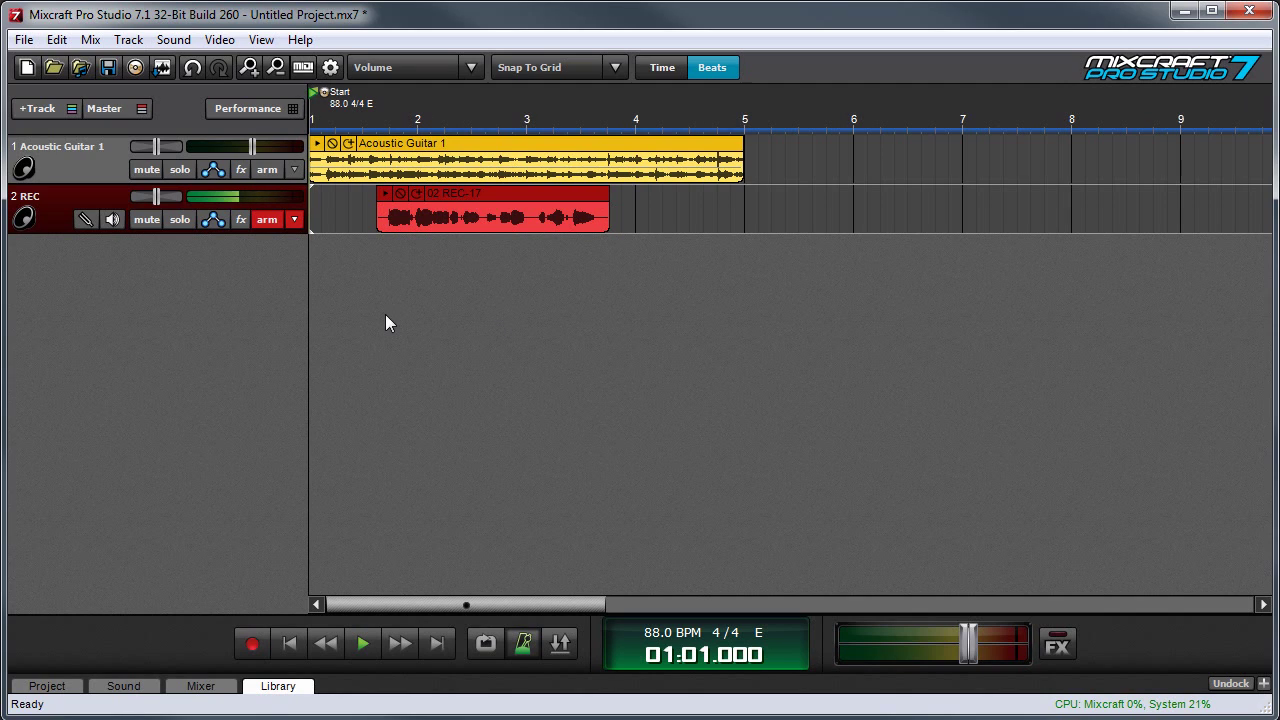
pyautogui.click(127, 40)
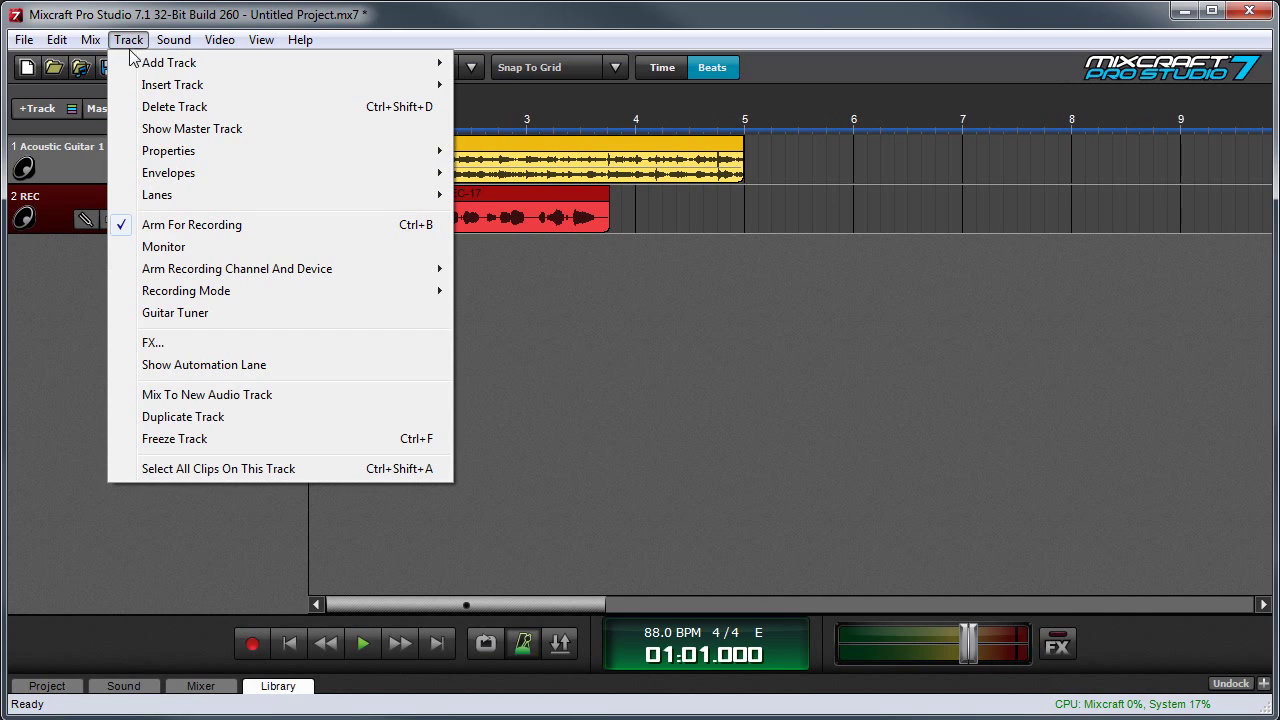
pyautogui.moveTo(176, 296)
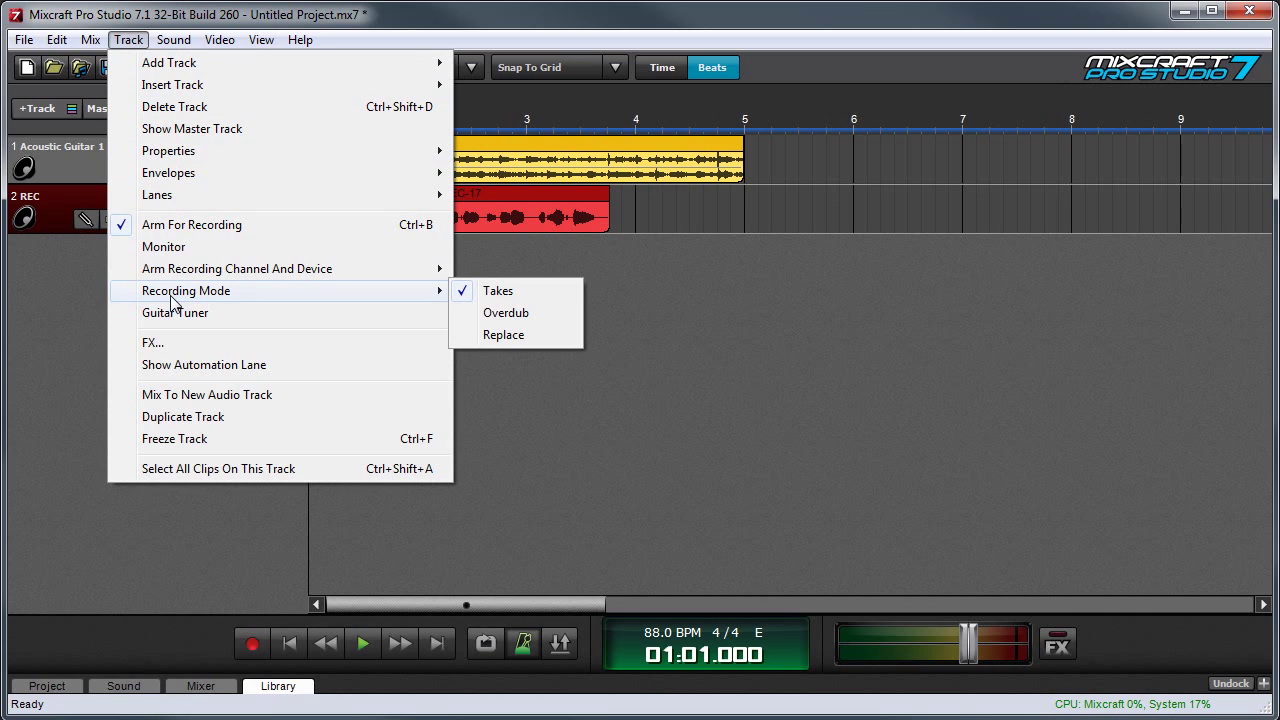
pyautogui.click(503, 335)
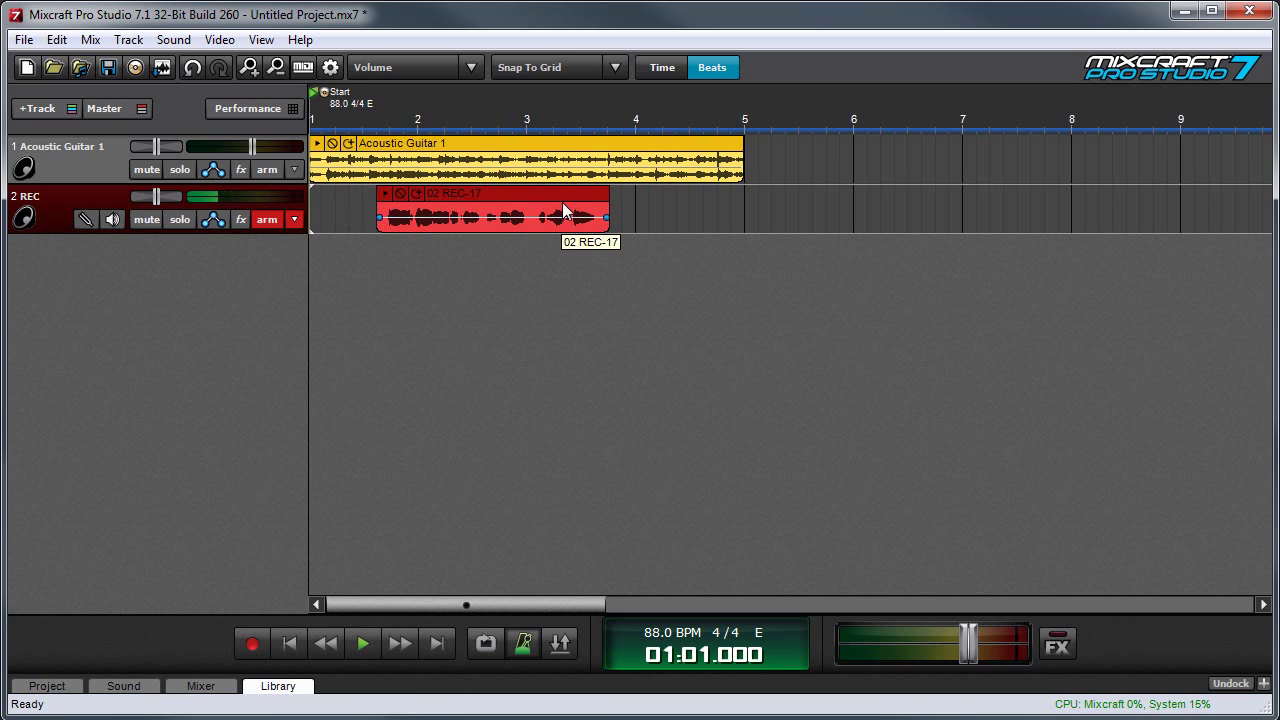
# Step: Record a REC-22 take over bars 1–3, replacing the start of REC-17
pyautogui.click(254, 645)
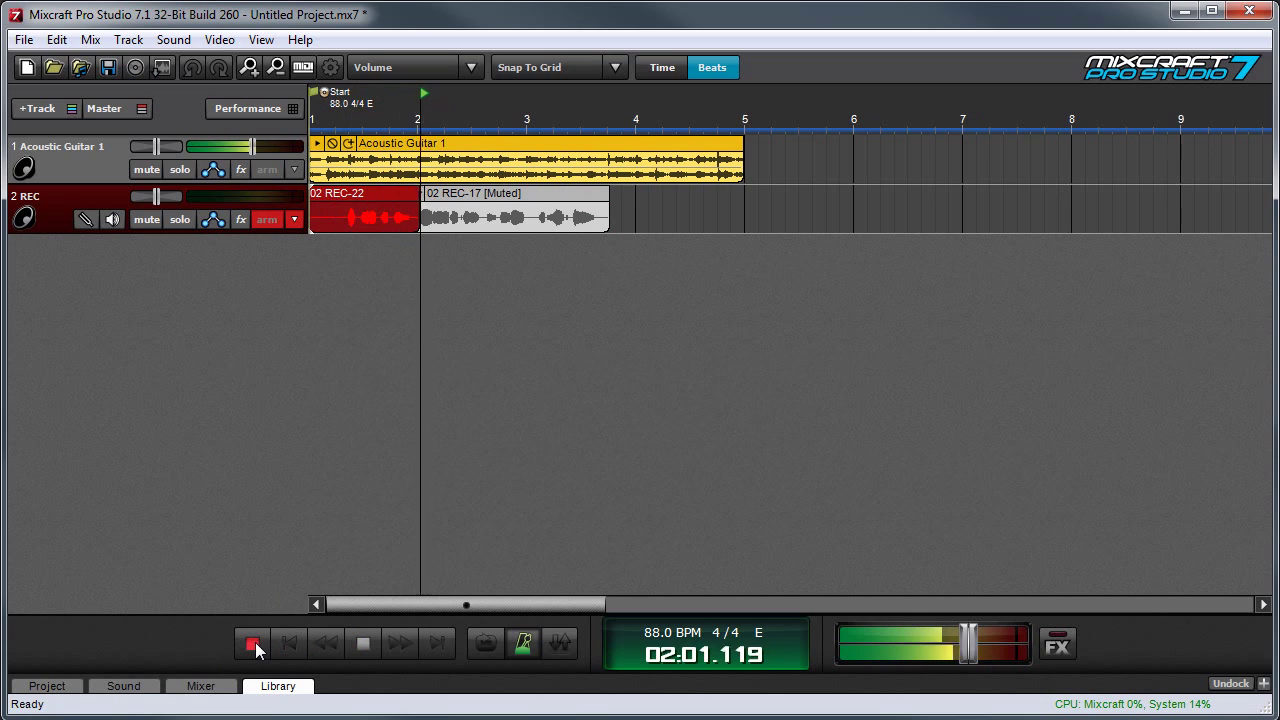
pyautogui.click(361, 642)
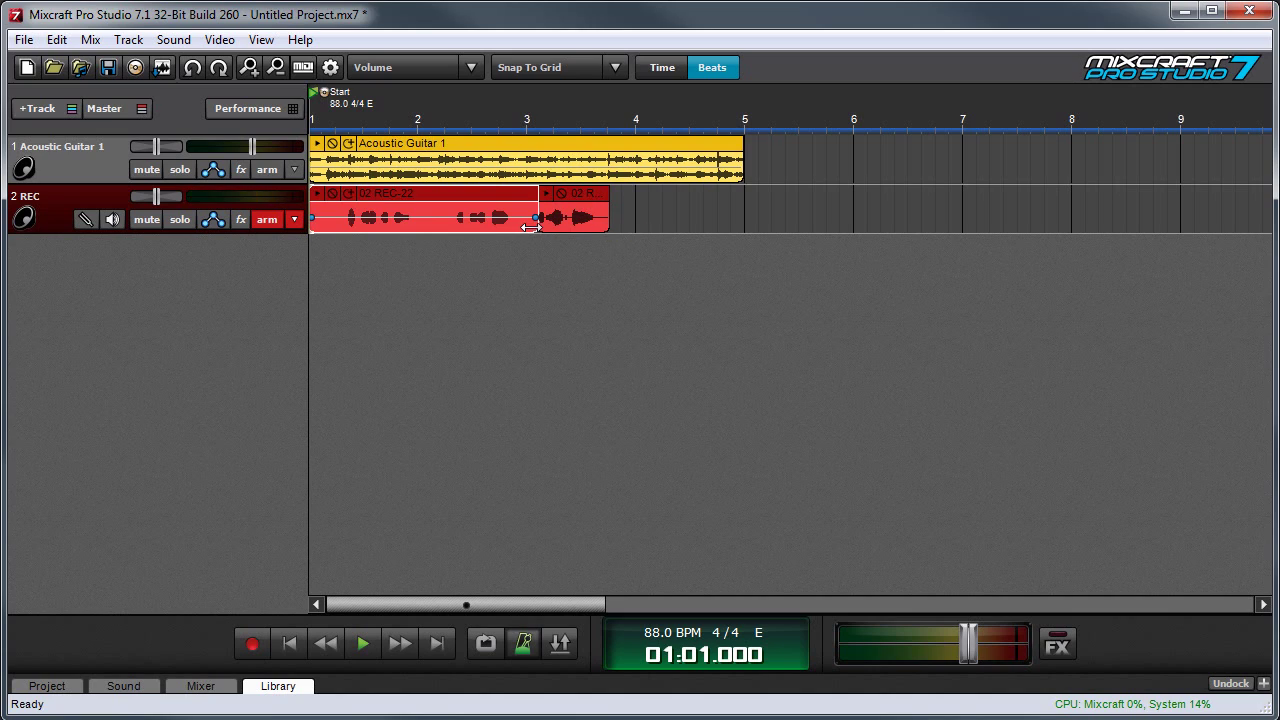
# Step: Join REC-22 and REC-17 at bar 2, then play the edit from bar 1 beat 3
pyautogui.moveTo(530, 227); pyautogui.dragTo(429, 226)
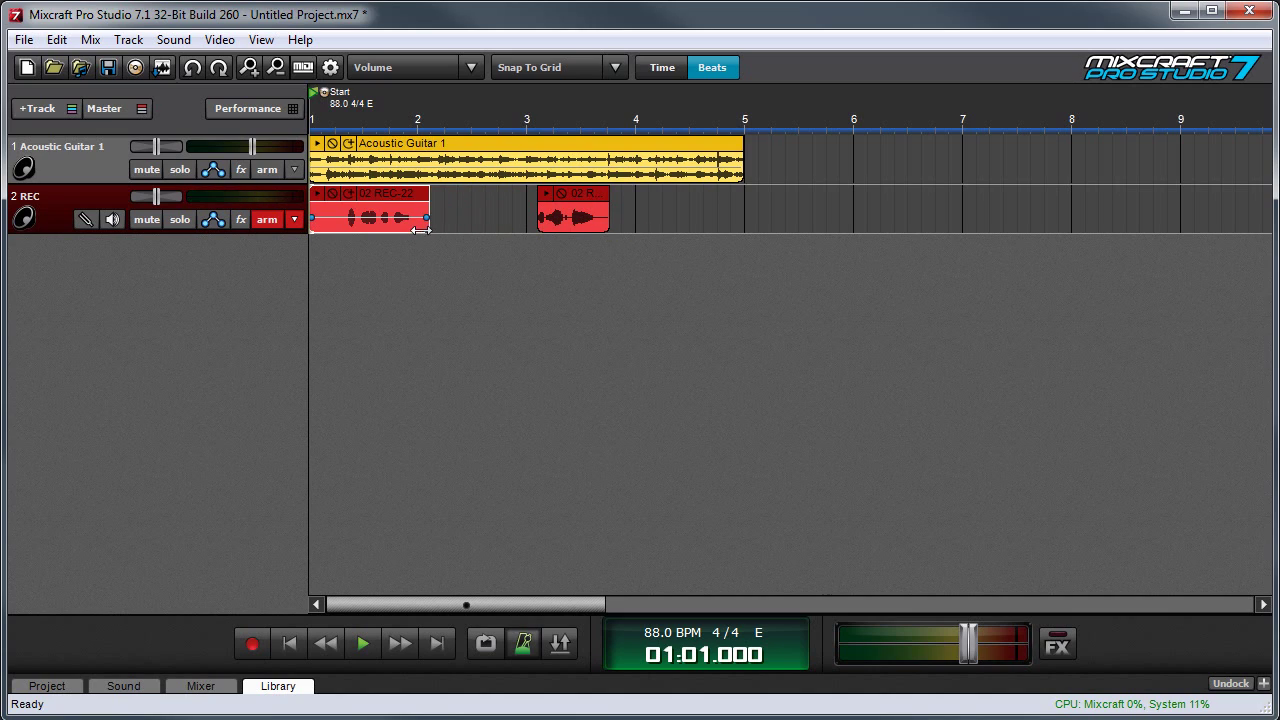
pyautogui.moveTo(537, 220); pyautogui.dragTo(430, 220)
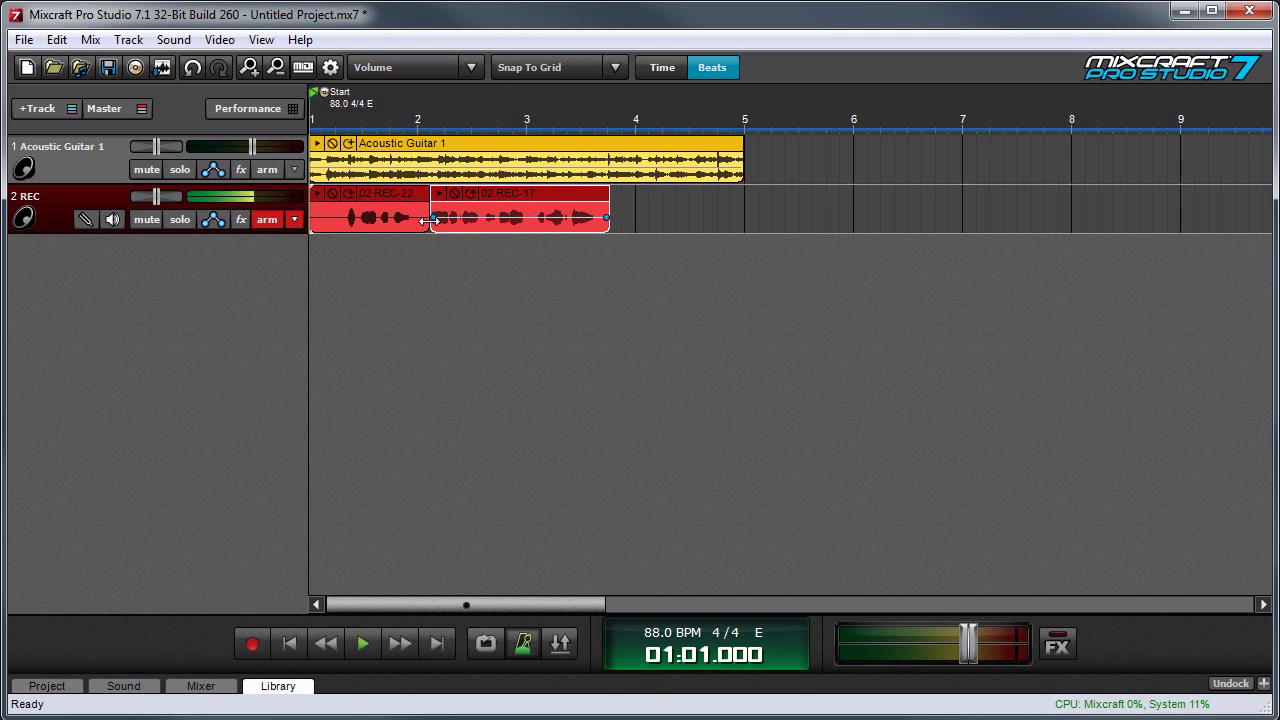
pyautogui.click(382, 108)
pyautogui.press('space')
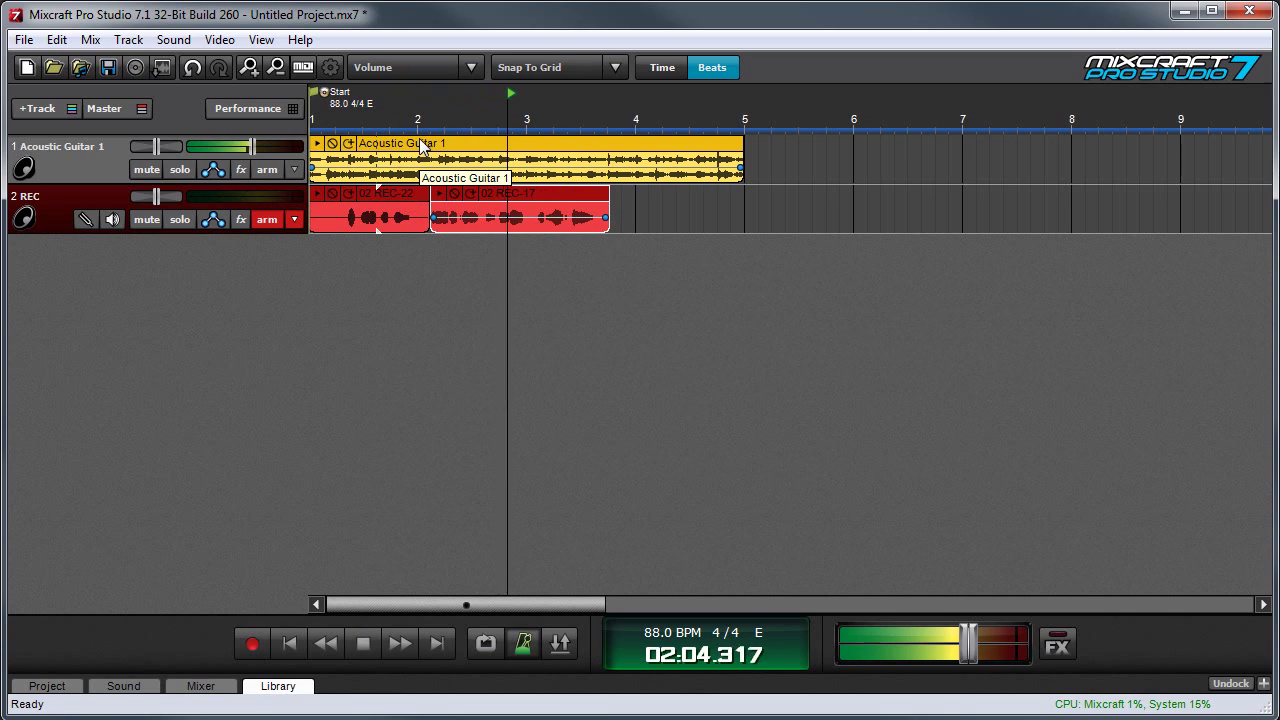
pyautogui.press('space')
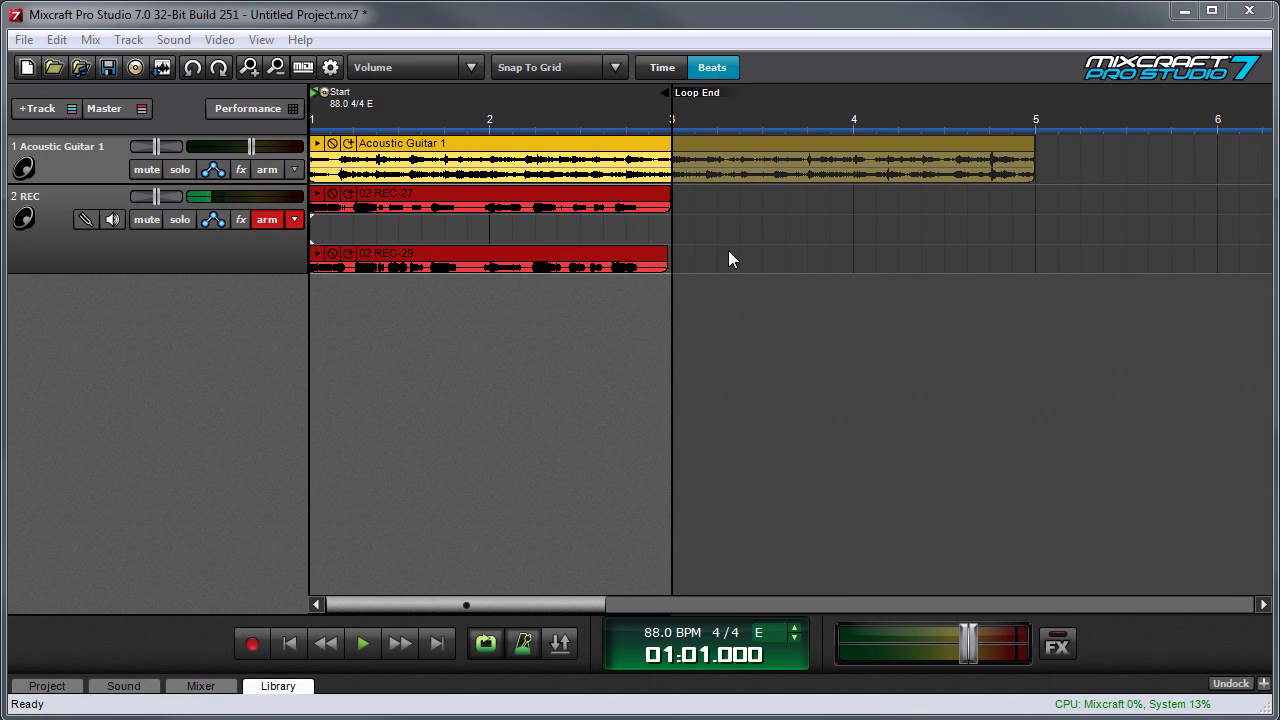
# Step: Delete the REC-27 and REC-29 takes, then bring up Track > Lanes > Delete Empty Lanes
pyautogui.moveTo(720, 194); pyautogui.dragTo(194, 294)
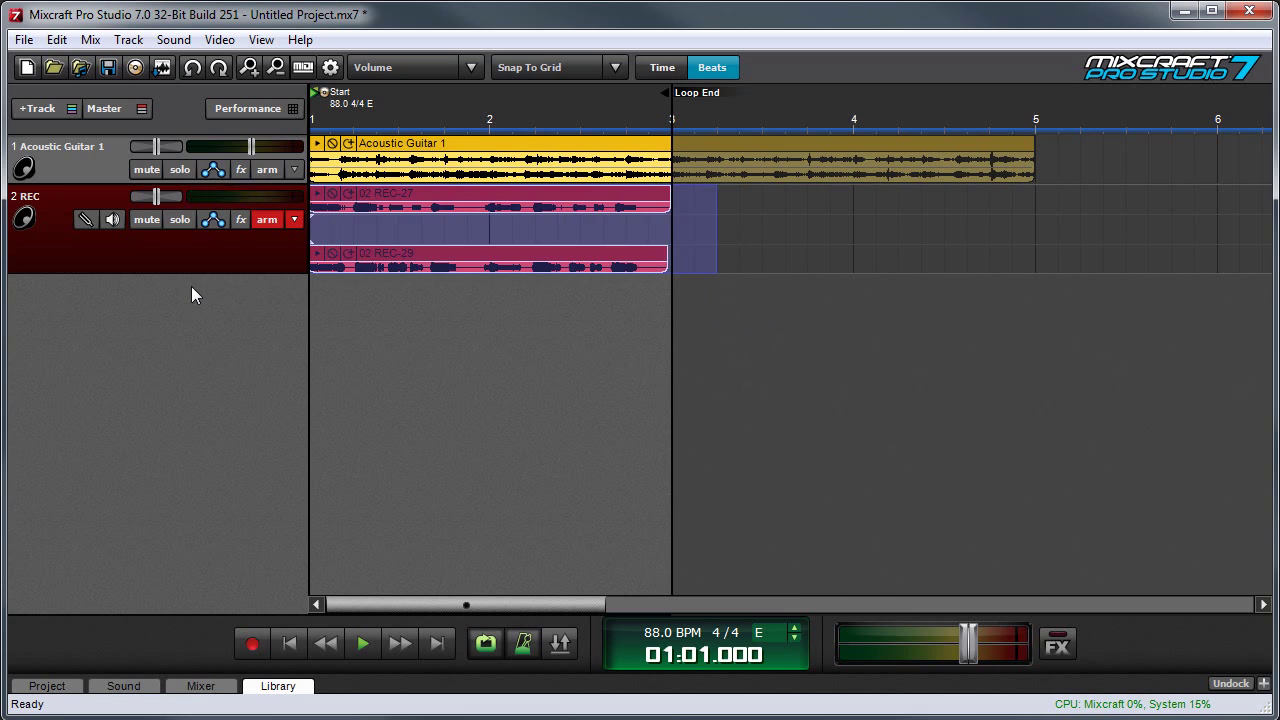
pyautogui.press('Delete')
pyautogui.click(585, 381)
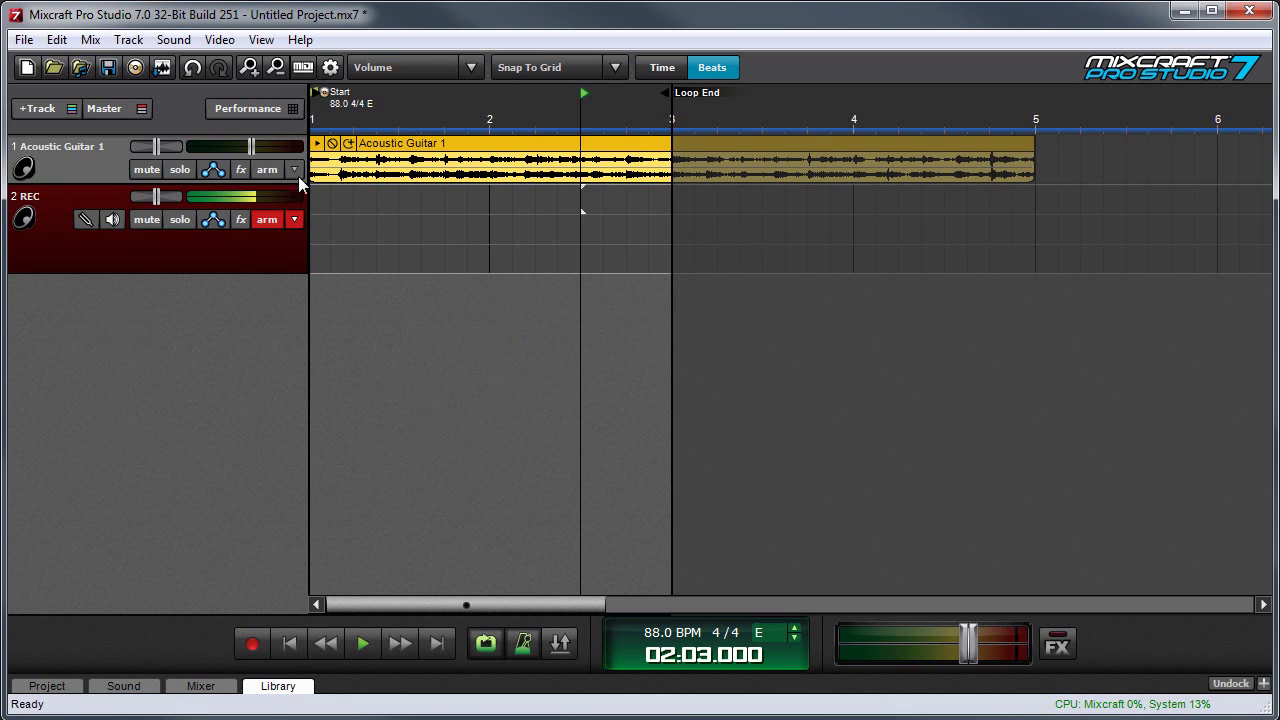
pyautogui.click(128, 39)
pyautogui.moveTo(166, 173)
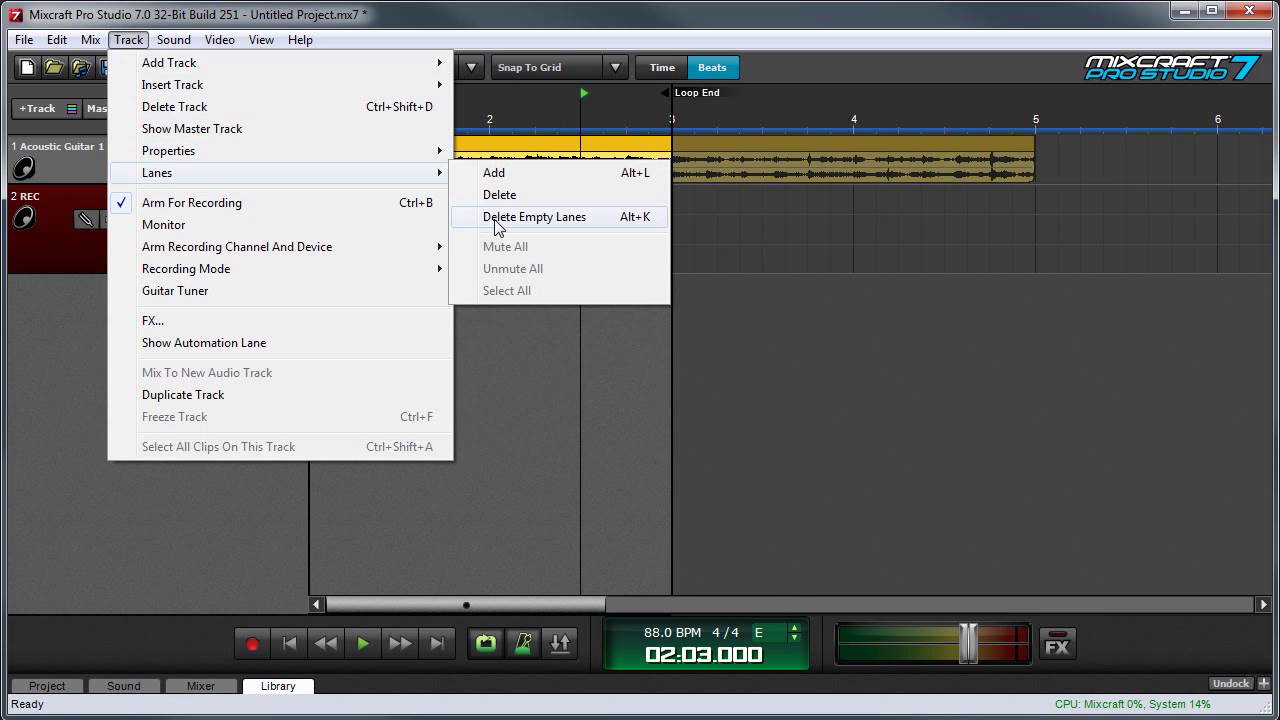